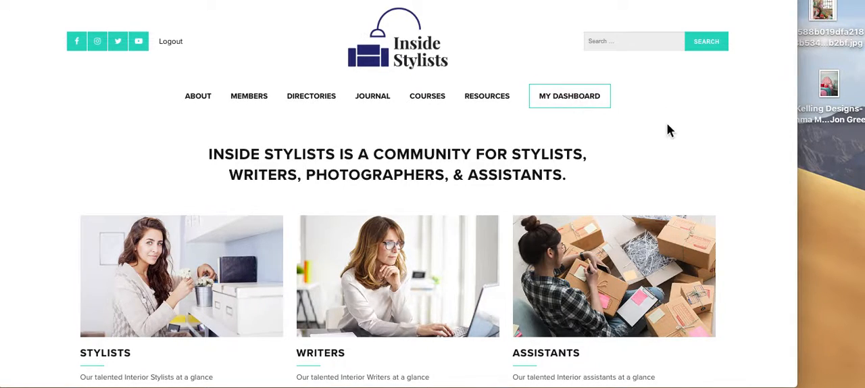
# Step: Open the member profile from the dashboard and go to its gallery section
pyautogui.moveTo(585, 101)
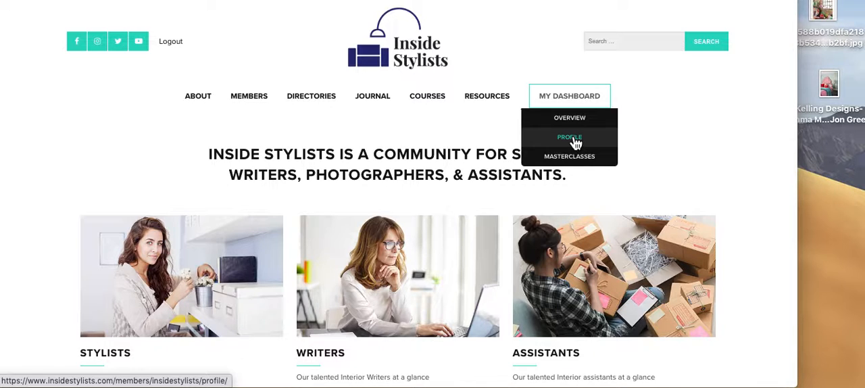
pyautogui.click(574, 138)
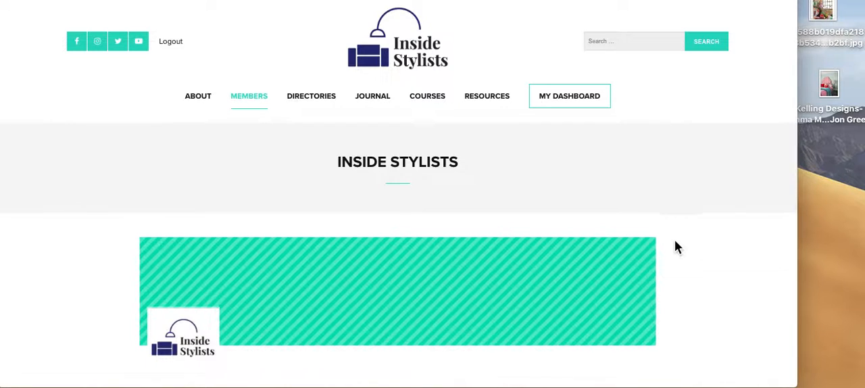
pyautogui.scroll(-2, 678, 246)
pyautogui.scroll(1, 676, 245)
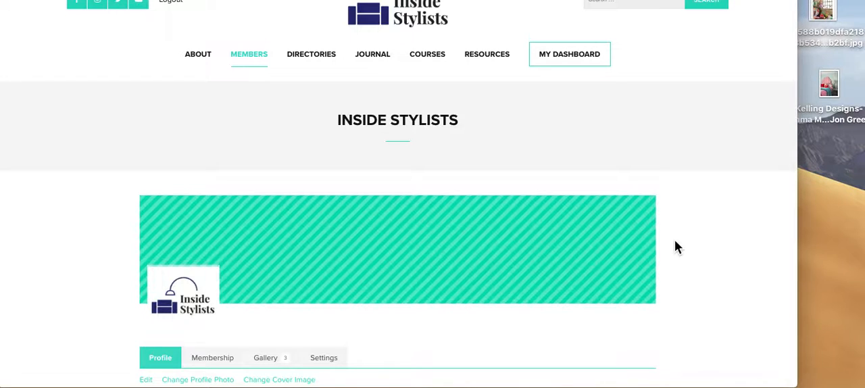
pyautogui.scroll(-2, 678, 247)
pyautogui.scroll(1, 678, 247)
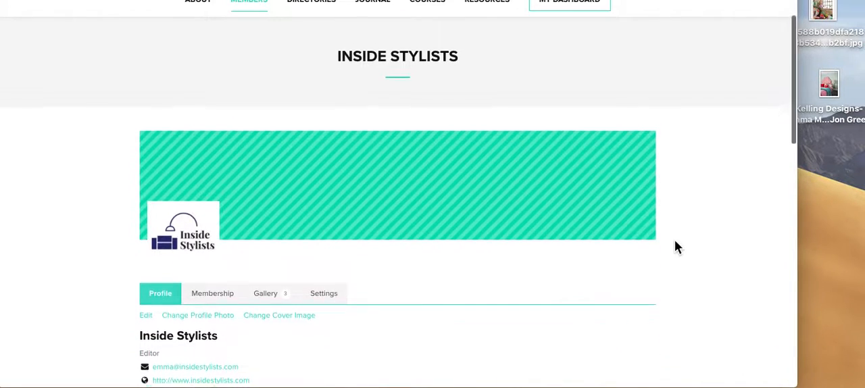
pyautogui.scroll(-7, 675, 242)
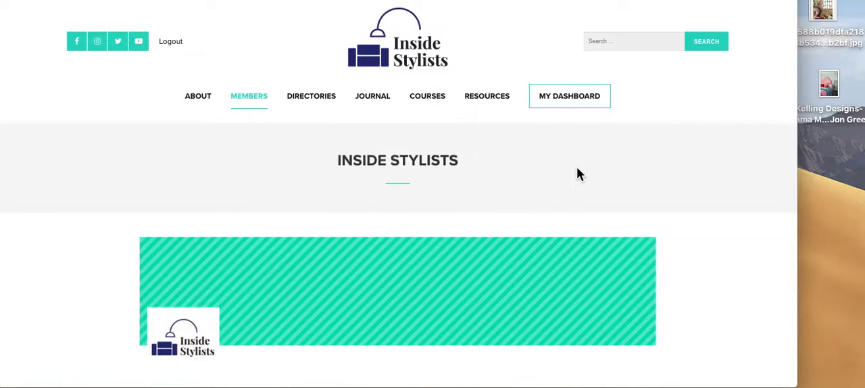
pyautogui.scroll(-5, 634, 206)
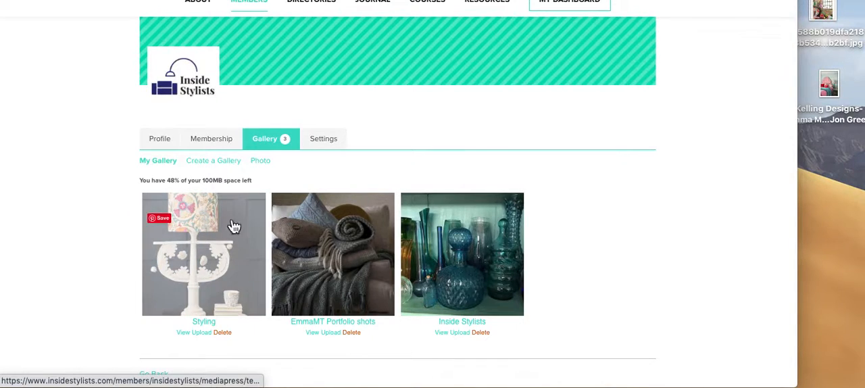
# Step: Preview the Styling gallery's images from the lamp photo to the garden greenhouse photo, and close the preview
pyautogui.click(208, 266)
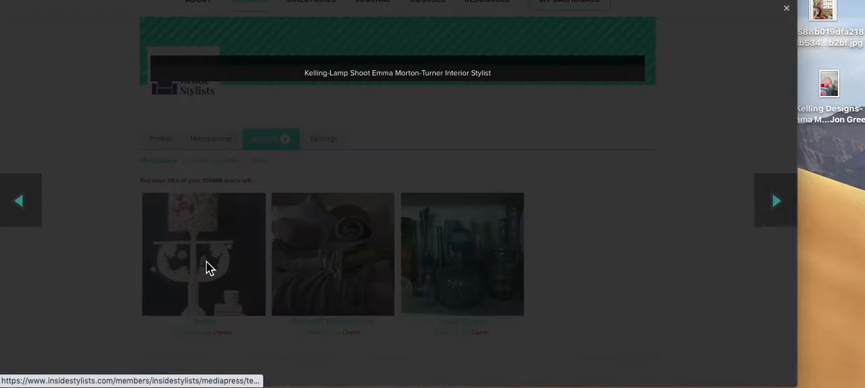
pyautogui.scroll(-5, 414, 313)
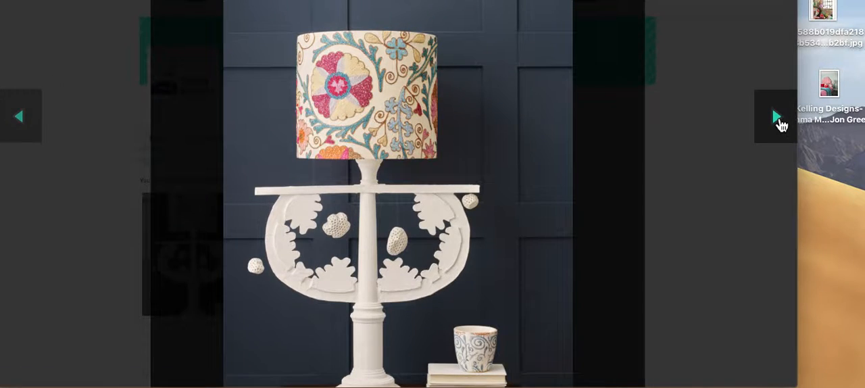
pyautogui.click(777, 118)
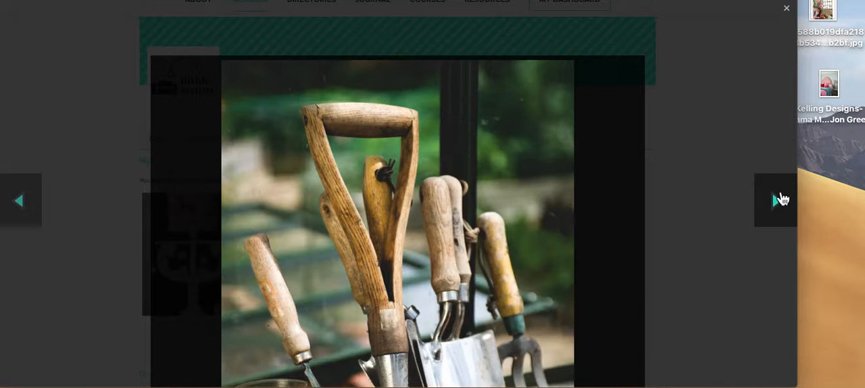
pyautogui.click(779, 200)
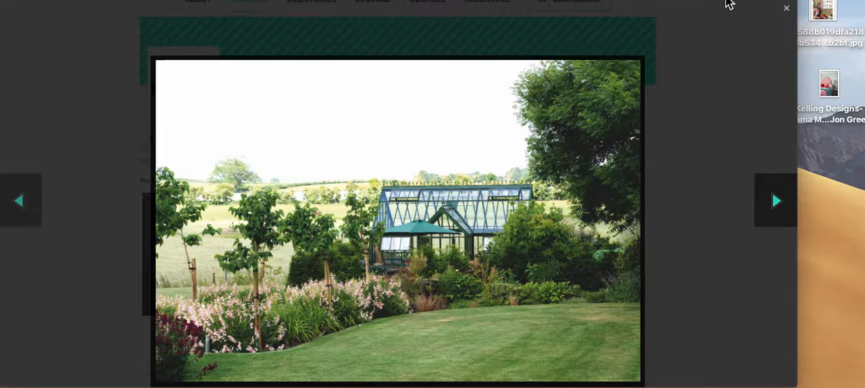
pyautogui.click(787, 8)
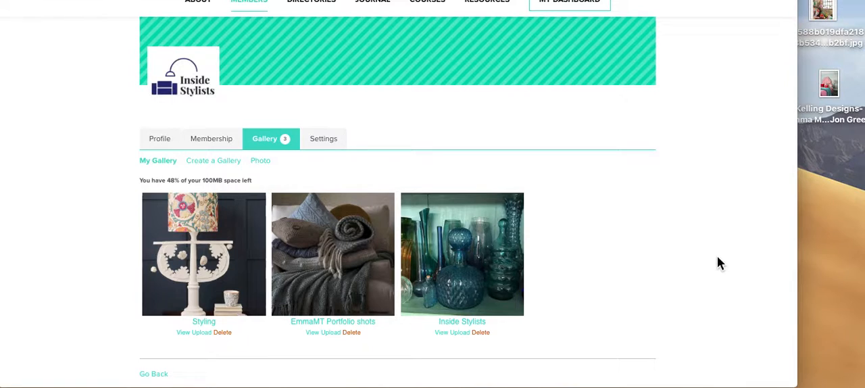
# Step: Open the Styling gallery and bring up its media editing page
pyautogui.scroll(5, 686, 270)
pyautogui.scroll(-8, 685, 278)
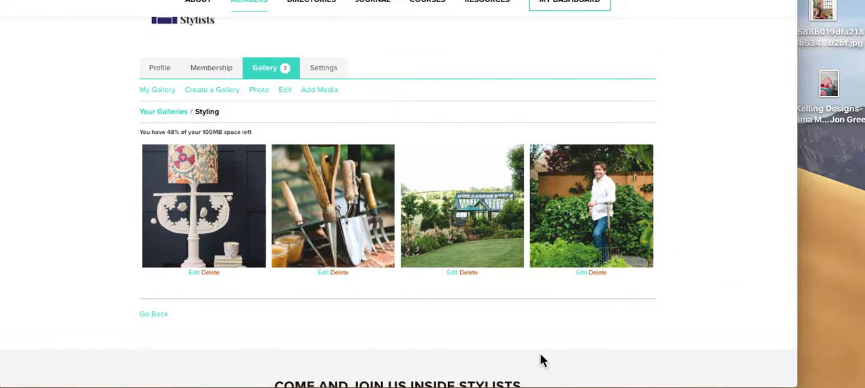
pyautogui.scroll(2, 541, 359)
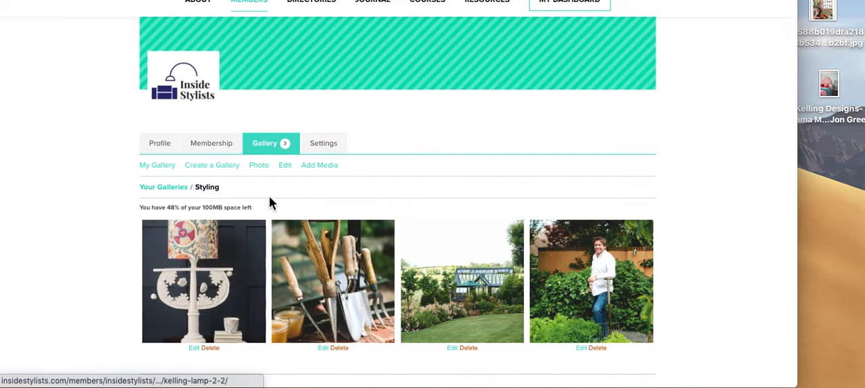
pyautogui.click(285, 169)
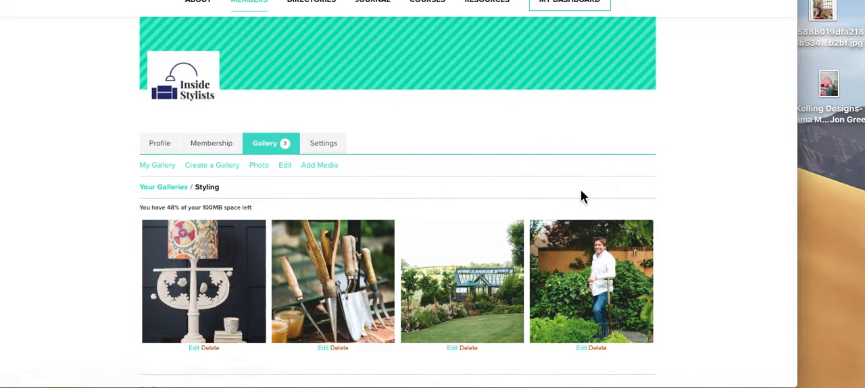
pyautogui.scroll(-10, 689, 181)
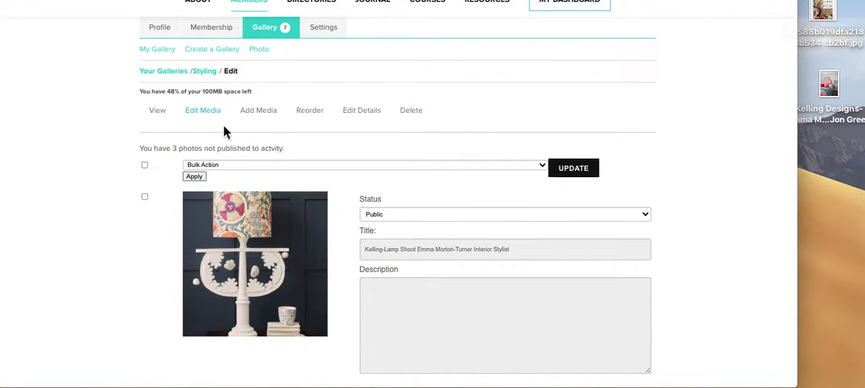
# Step: Upload the two photos on the desktop to the Styling gallery as new media
pyautogui.click(263, 117)
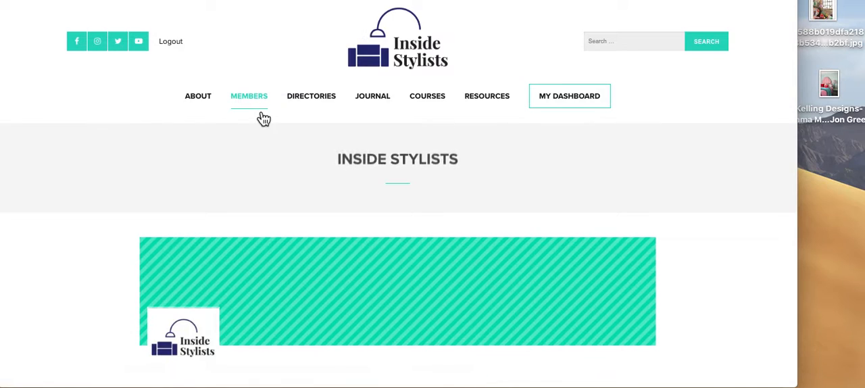
pyautogui.scroll(-10, 454, 263)
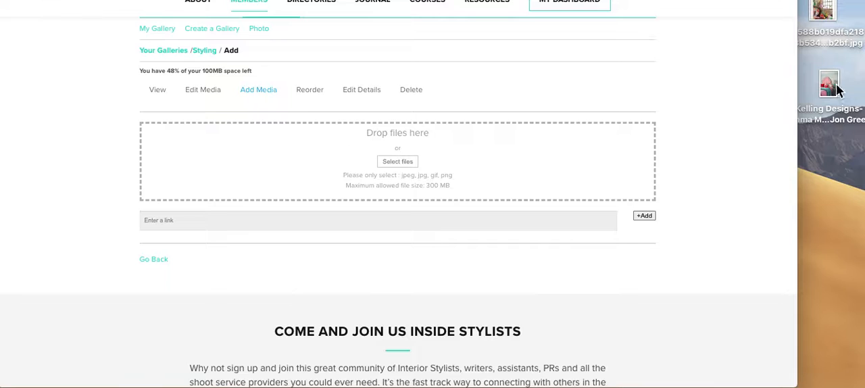
pyautogui.moveTo(853, 188); pyautogui.dragTo(383, 159)
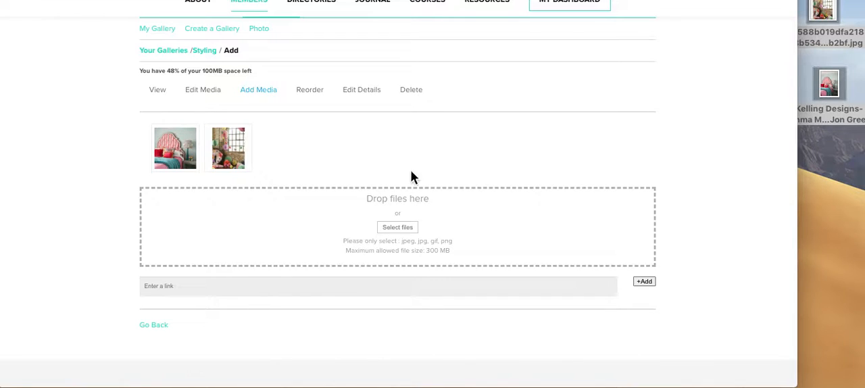
pyautogui.scroll(-2, 428, 184)
pyautogui.scroll(2, 428, 184)
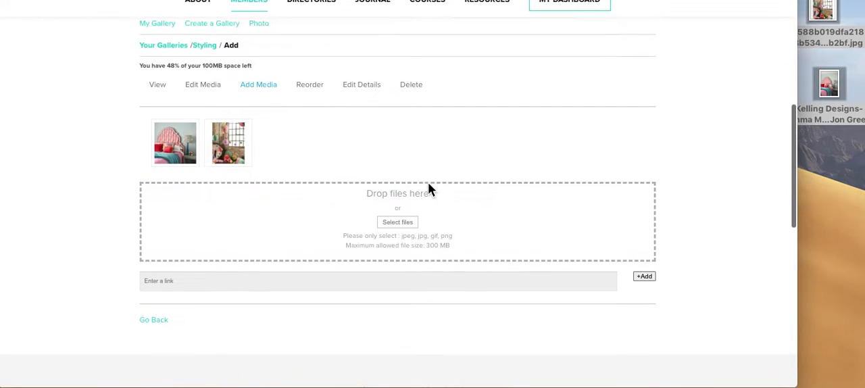
# Step: Return to editing the Styling gallery's media and examine the titles of the two newly uploaded photos
pyautogui.click(211, 90)
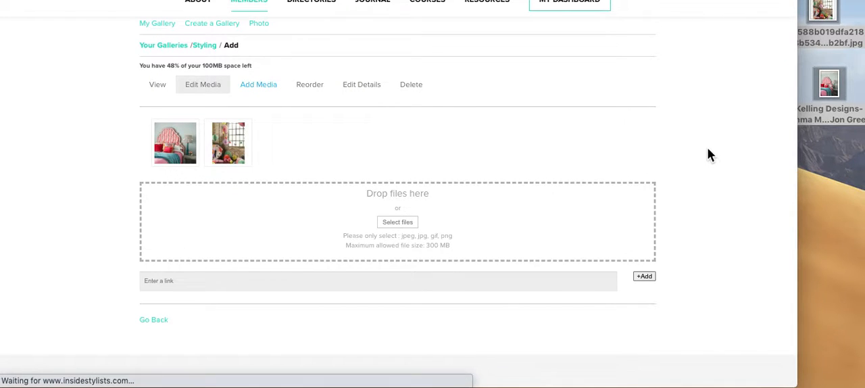
pyautogui.scroll(-10, 672, 259)
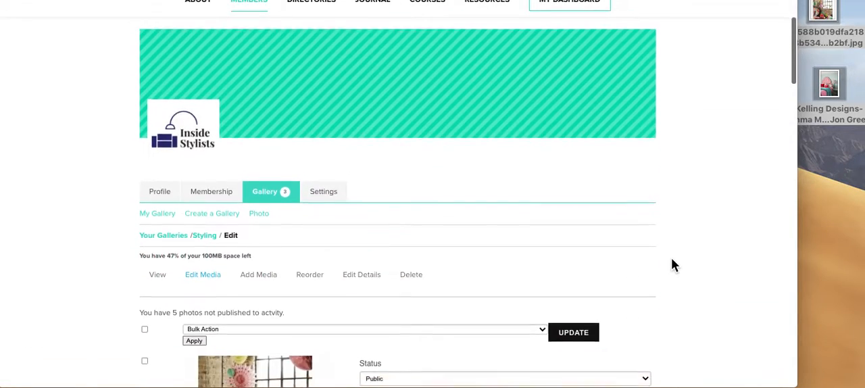
pyautogui.scroll(-3, 672, 263)
pyautogui.scroll(3, 672, 263)
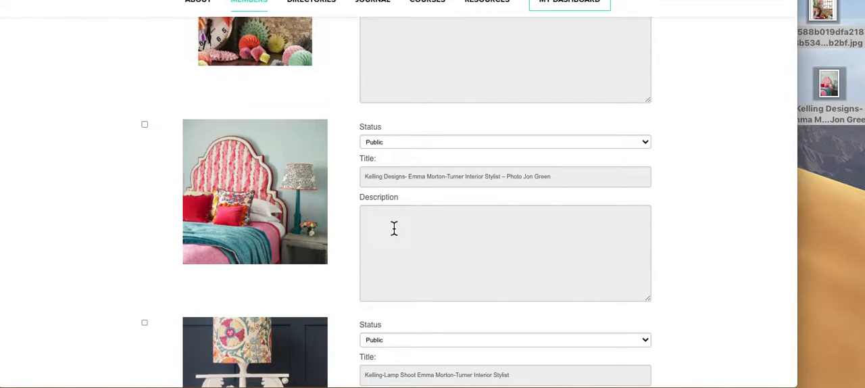
pyautogui.scroll(3, 377, 199)
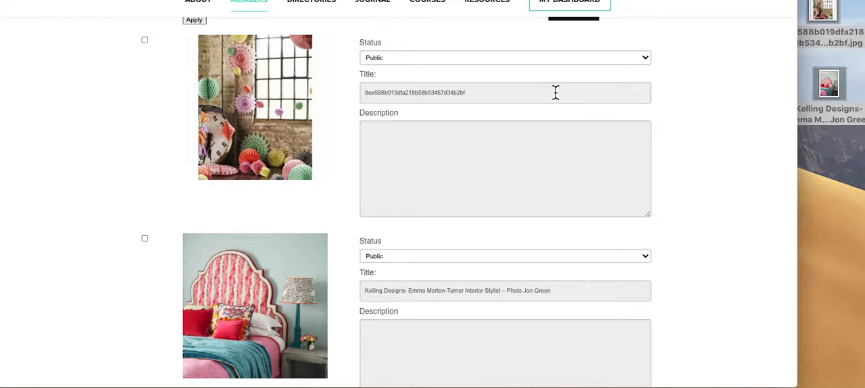
pyautogui.scroll(-5, 541, 248)
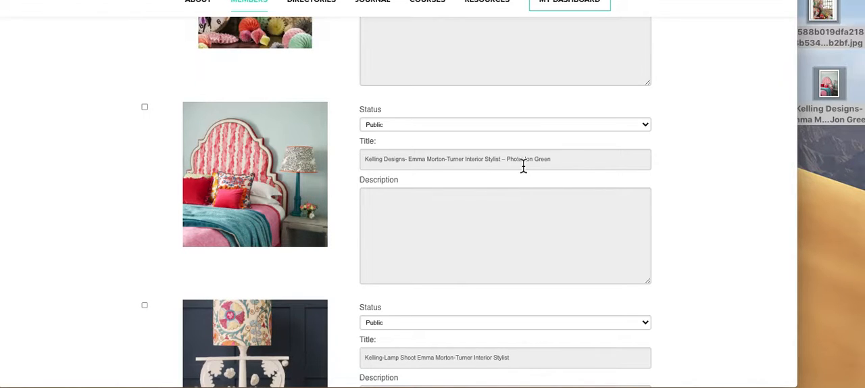
pyautogui.click(582, 166)
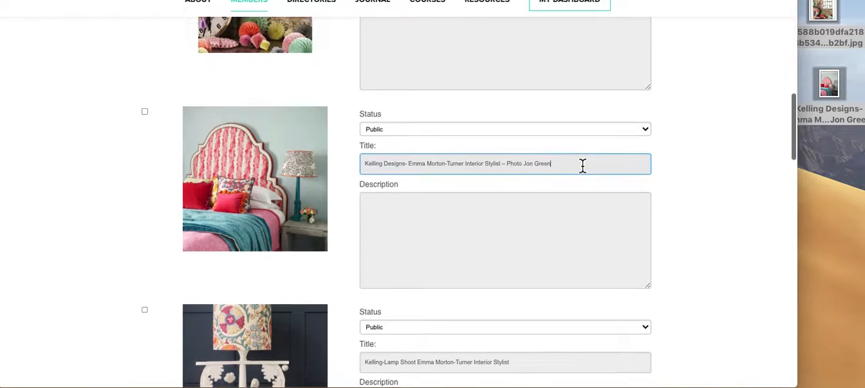
pyautogui.scroll(2, 582, 166)
pyautogui.scroll(-2, 432, 352)
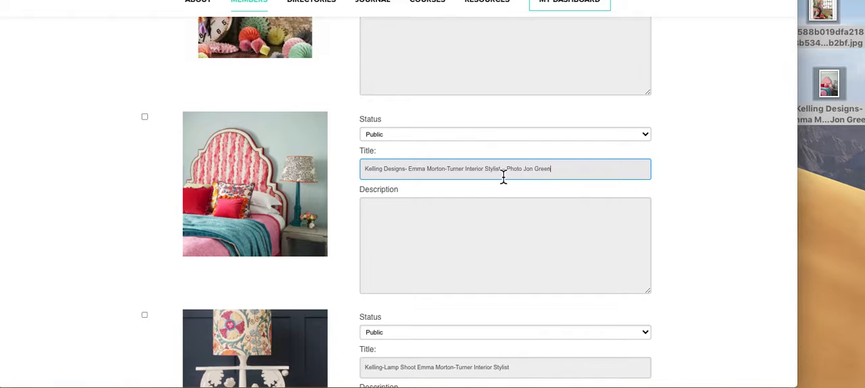
pyautogui.scroll(5, 508, 230)
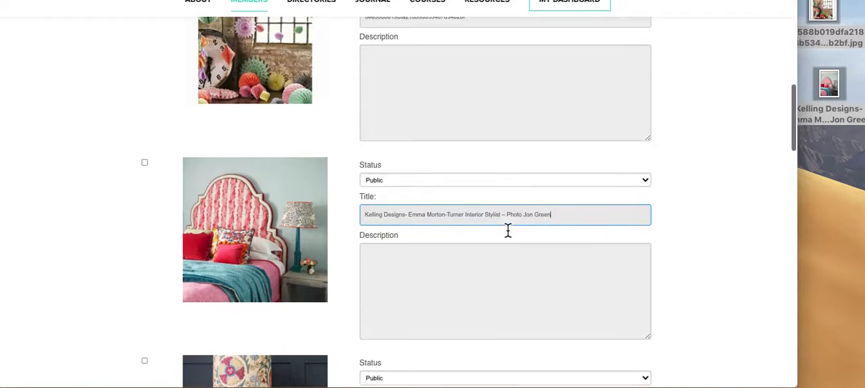
# Step: Retitle the paper-decorations photo with Talking Tables, the interior stylist credit and the photography credit, and save the update
pyautogui.doubleClick(451, 165)
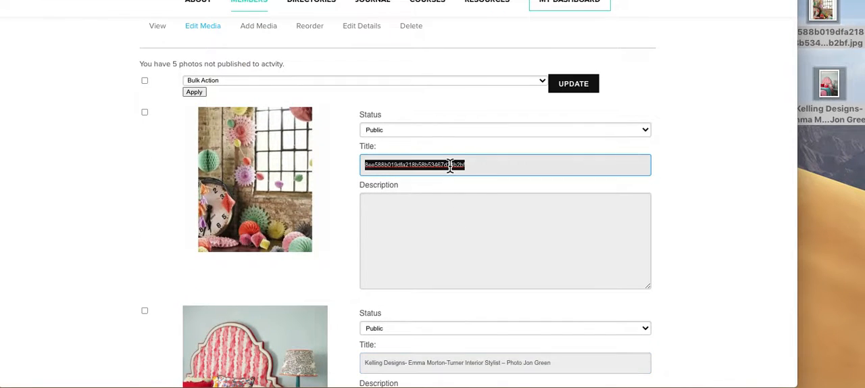
pyautogui.press('BackSpace')
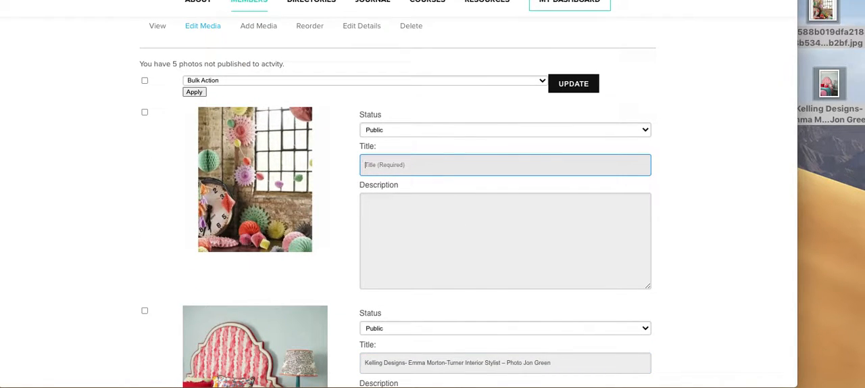
pyautogui.write('Ta')
pyautogui.write('lking Tables, EmmaMT Interior Stylist Oliver Gordon')
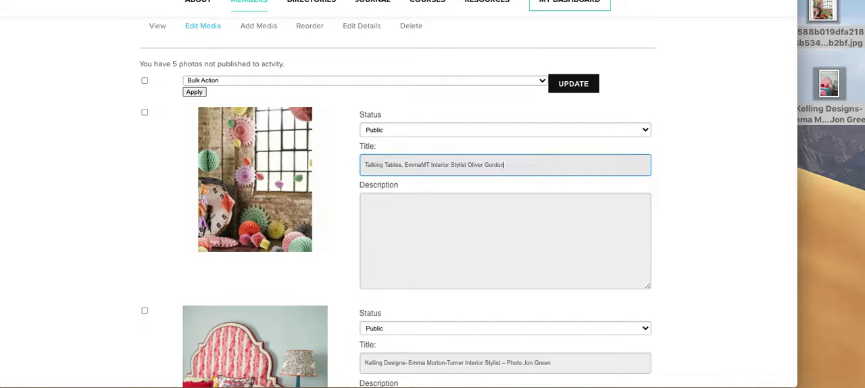
pyautogui.click(469, 165)
pyautogui.write('Photography')
pyautogui.click(578, 83)
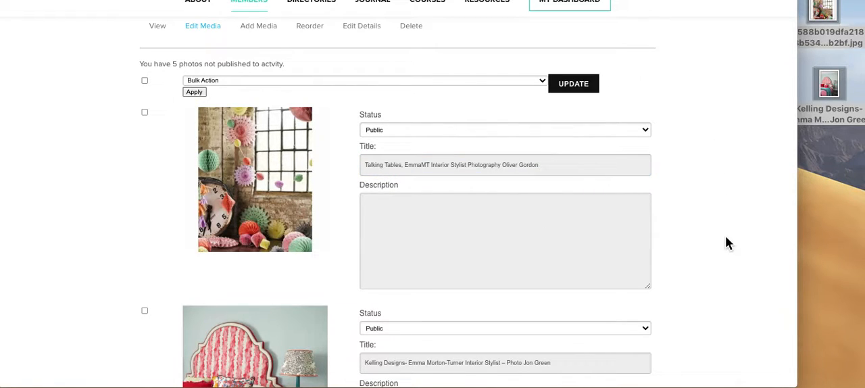
# Step: Check the edited media list and view the Styling gallery with the new photos
pyautogui.scroll(-15, 727, 238)
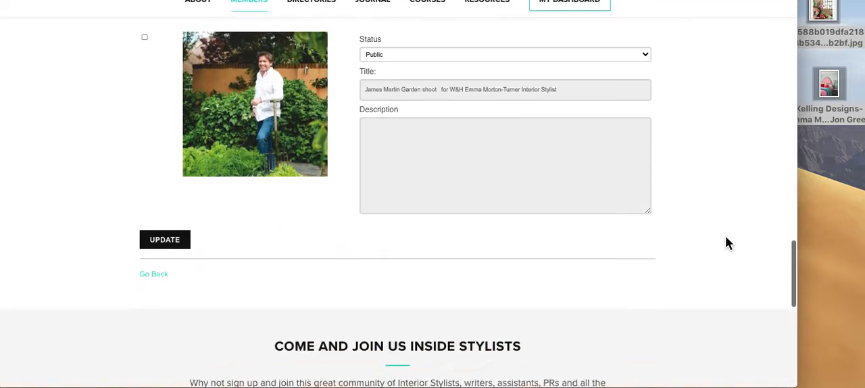
pyautogui.scroll(-6, 436, 295)
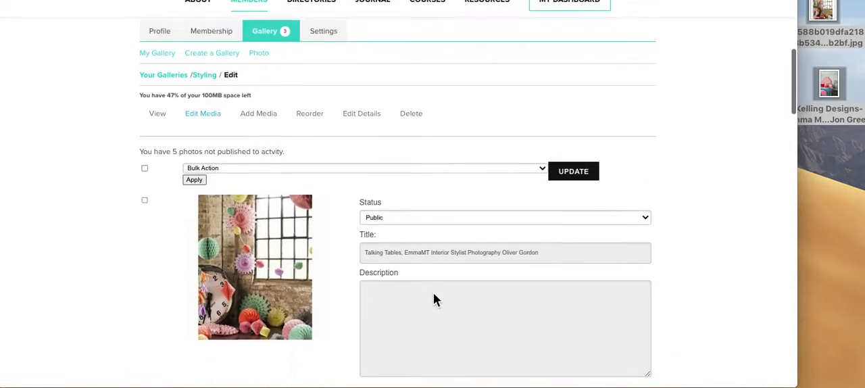
pyautogui.scroll(1, 436, 271)
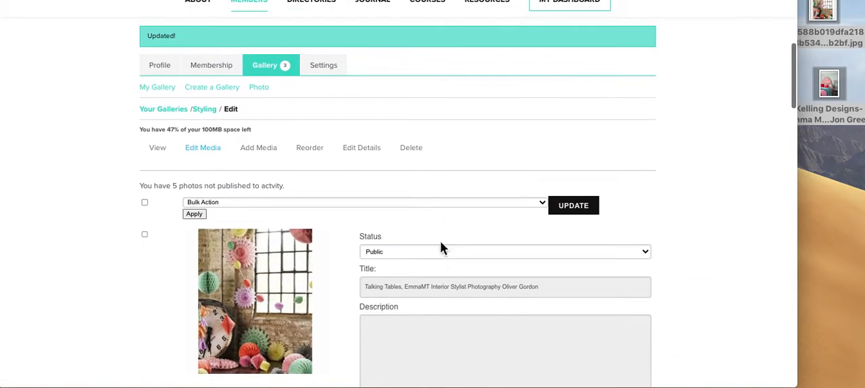
pyautogui.click(166, 157)
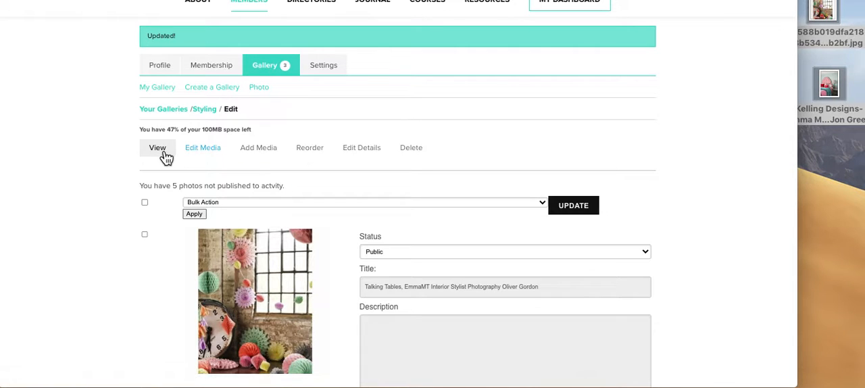
pyautogui.scroll(-4, 385, 193)
pyautogui.scroll(-3, 385, 188)
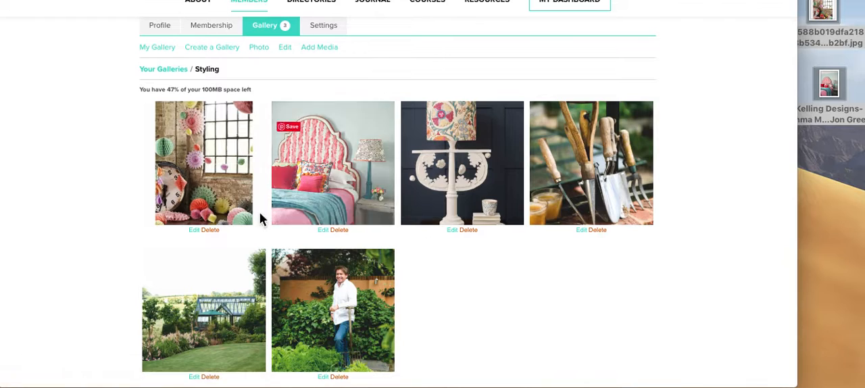
# Step: View the paper-decorations and headboard photos enlarged, and examine the headboard photo's own page with its title credit
pyautogui.click(209, 183)
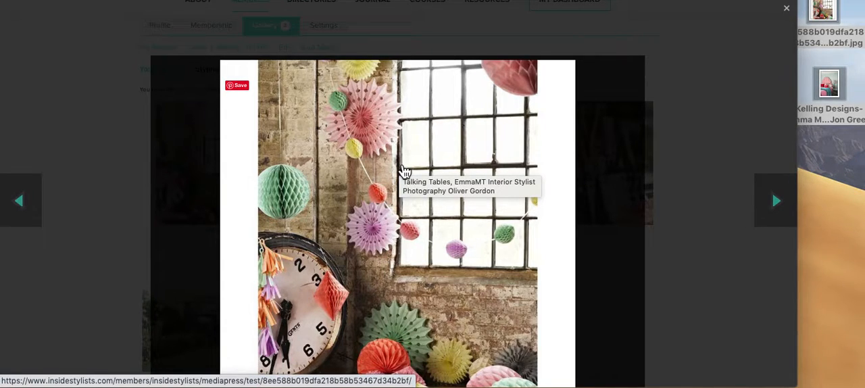
pyautogui.click(779, 203)
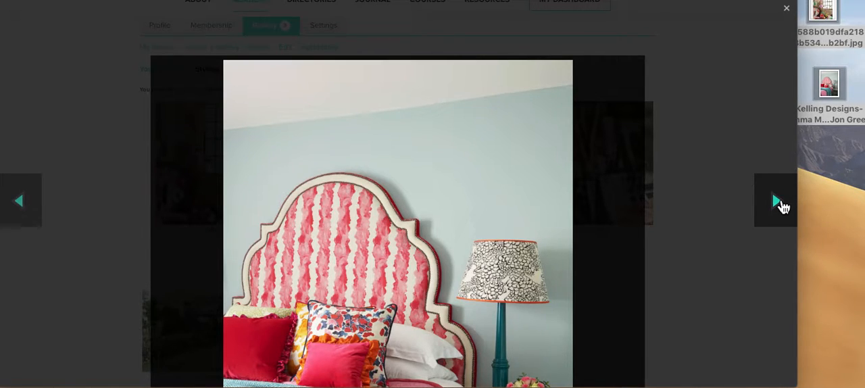
pyautogui.scroll(-4, 784, 207)
pyautogui.scroll(4, 784, 207)
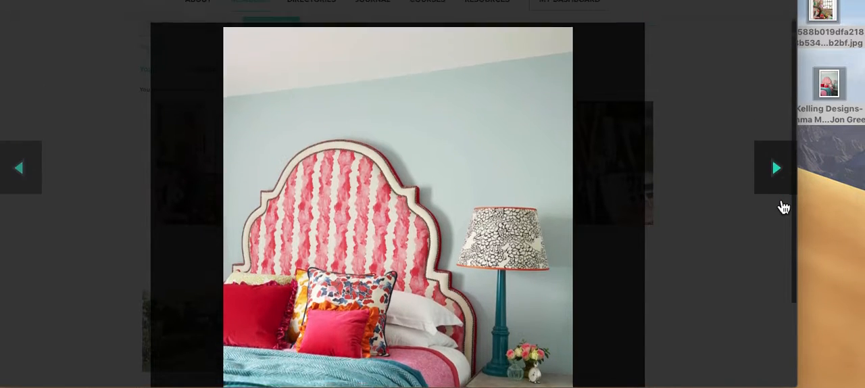
pyautogui.click(386, 196)
pyautogui.scroll(-7, 387, 192)
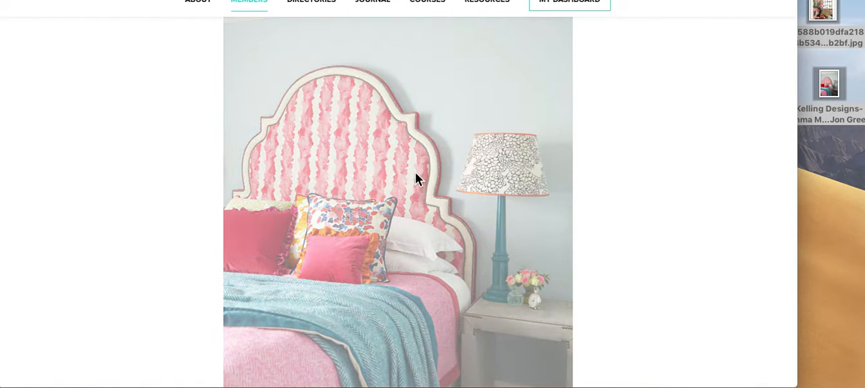
pyautogui.scroll(-5, 415, 178)
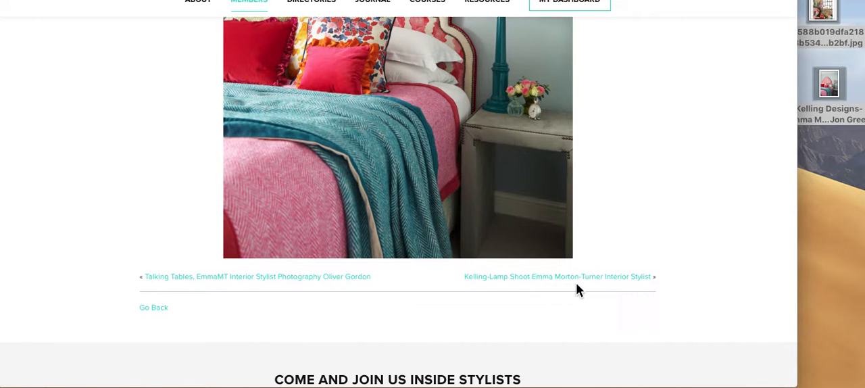
pyautogui.scroll(7, 623, 300)
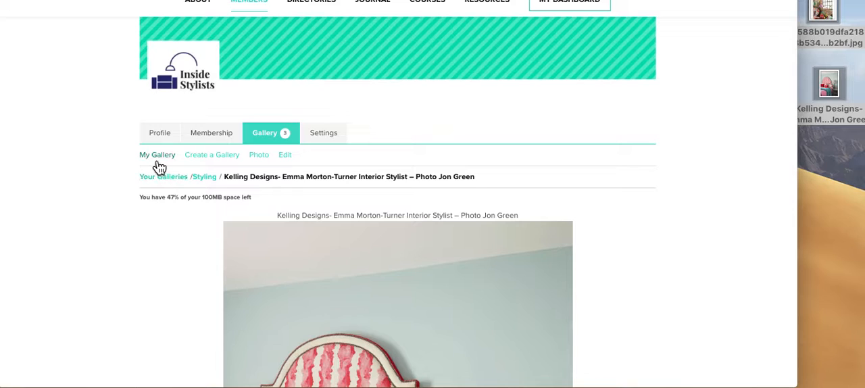
# Step: Return to the gallery overview and create a gallery titled "New portfolio" without a description
pyautogui.click(159, 166)
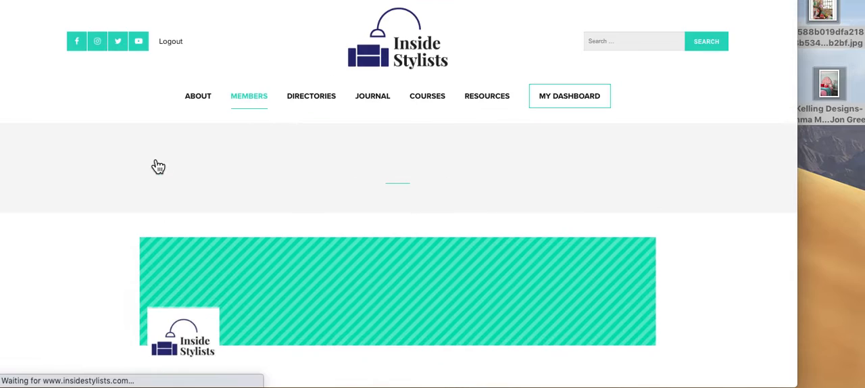
pyautogui.scroll(-4, 332, 249)
pyautogui.scroll(-3, 332, 249)
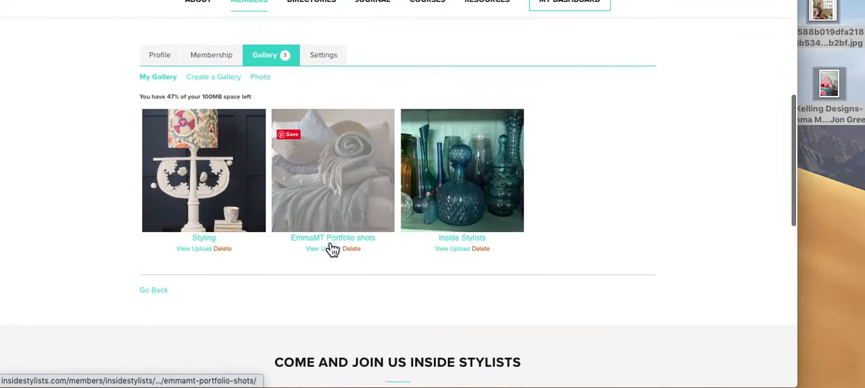
pyautogui.click(212, 76)
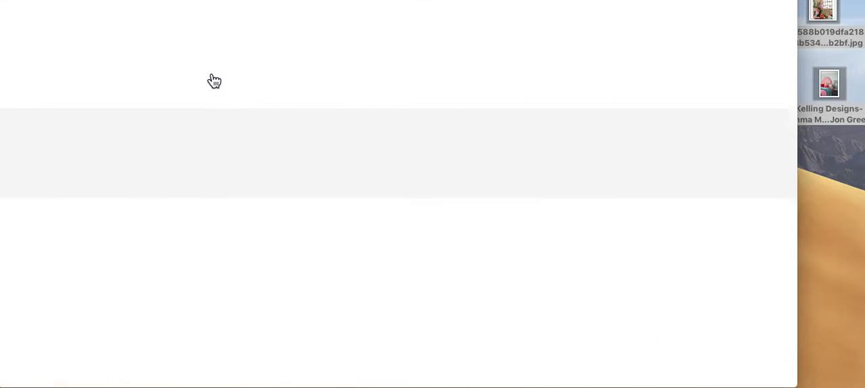
pyautogui.scroll(-1, 378, 226)
pyautogui.scroll(-5, 378, 225)
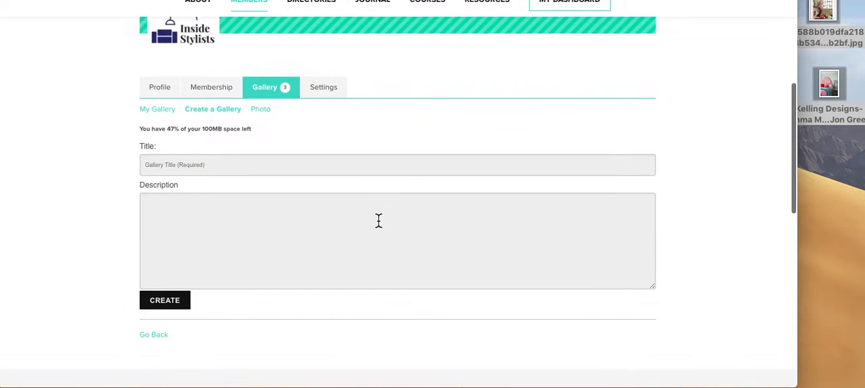
pyautogui.click(213, 169)
pyautogui.write('New portfolio')
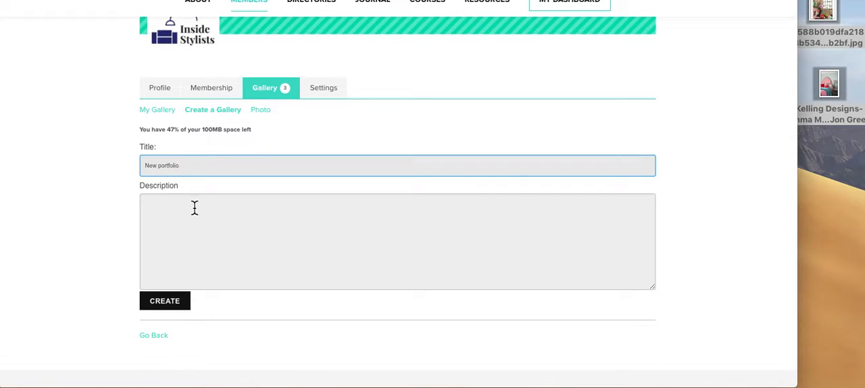
pyautogui.click(168, 306)
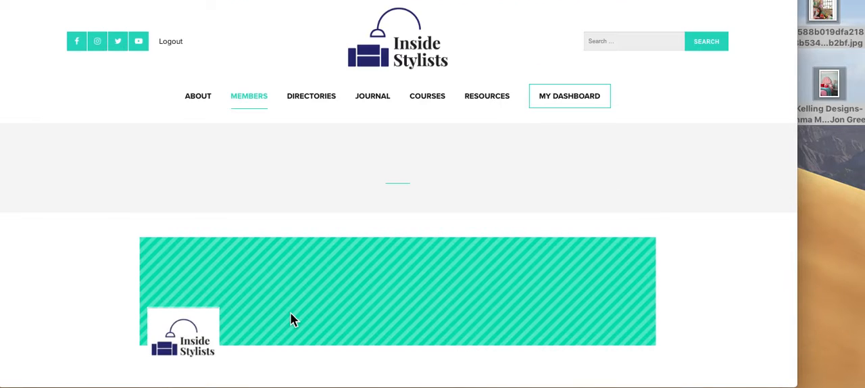
pyautogui.scroll(-3, 403, 331)
pyautogui.scroll(-5, 399, 326)
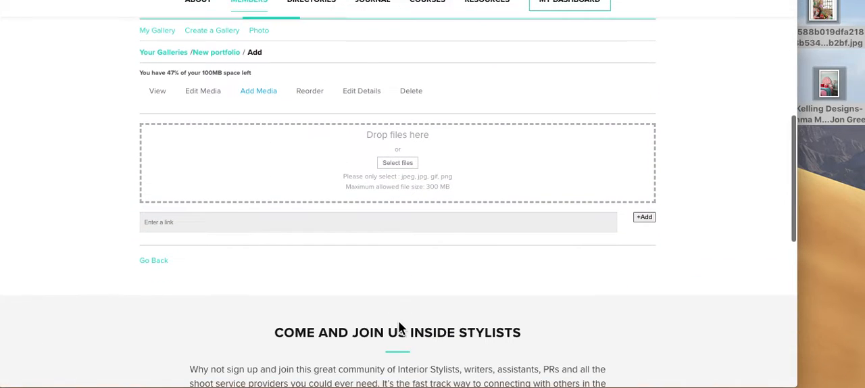
pyautogui.moveTo(842, 98); pyautogui.dragTo(382, 212)
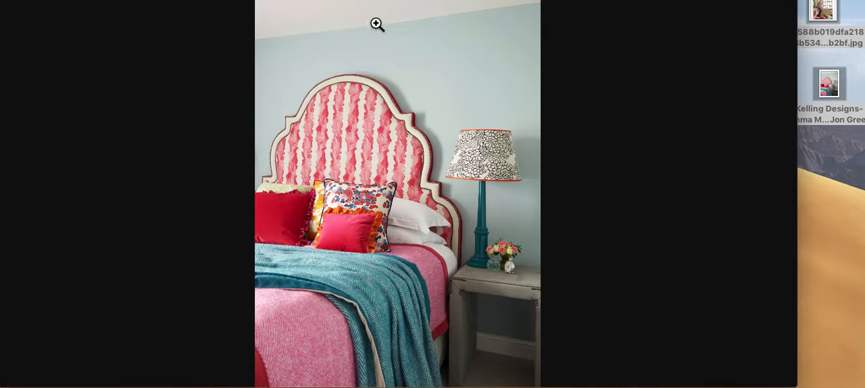
pyautogui.press('super+bracketleft')
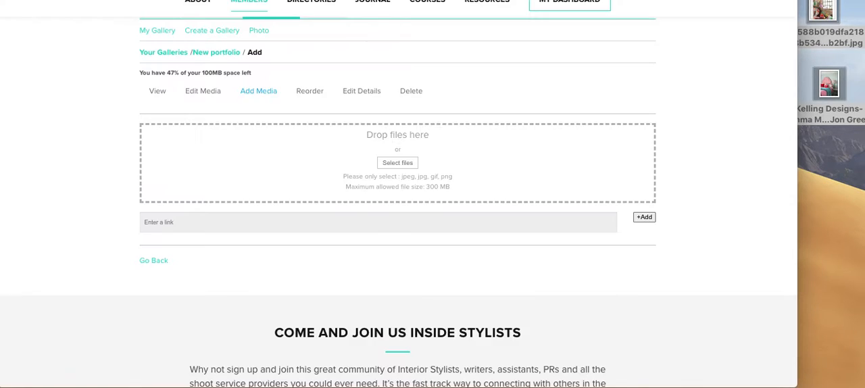
pyautogui.click(829, 235)
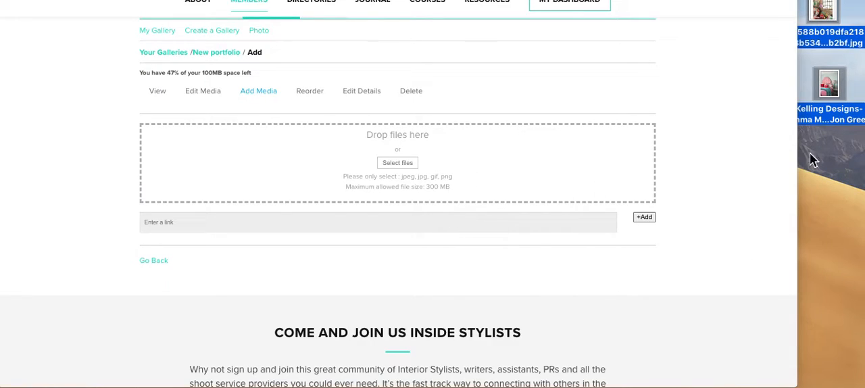
pyautogui.click(833, 181)
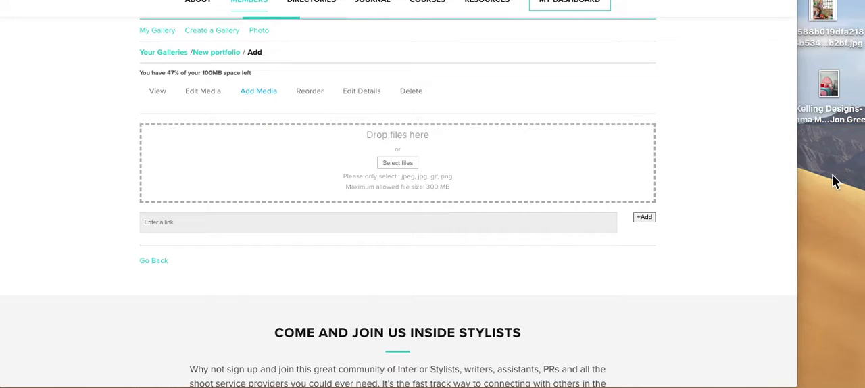
# Step: Upload the Kelling Designs headboard photo from the desktop to the New portfolio gallery
pyautogui.moveTo(829, 84); pyautogui.dragTo(416, 139)
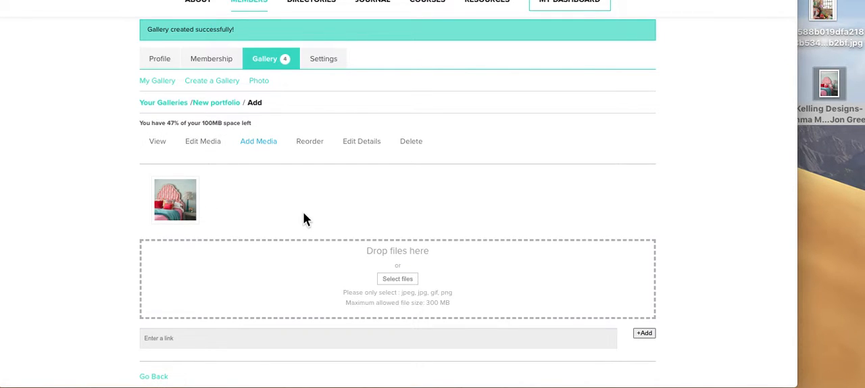
pyautogui.scroll(-3, 303, 219)
pyautogui.scroll(4, 303, 218)
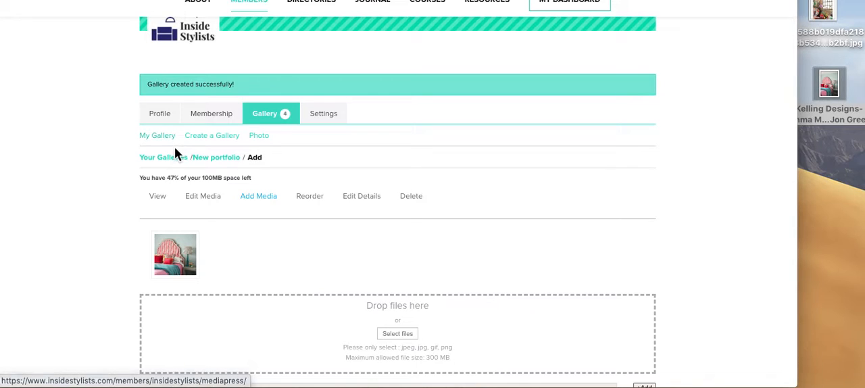
# Step: Return to the gallery overview and delete the New portfolio gallery
pyautogui.click(162, 116)
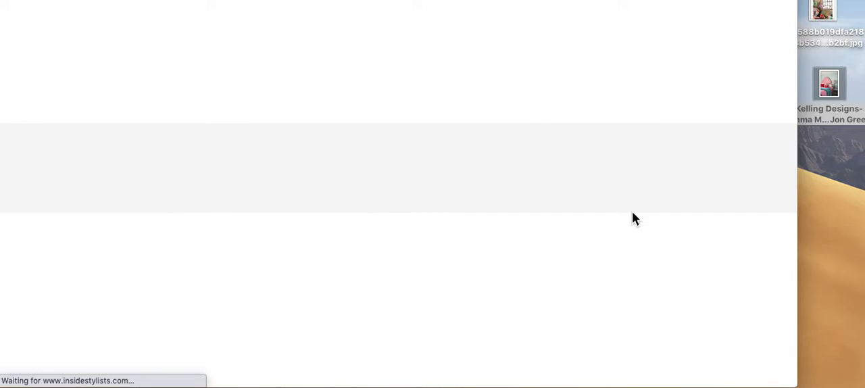
pyautogui.scroll(-2, 632, 211)
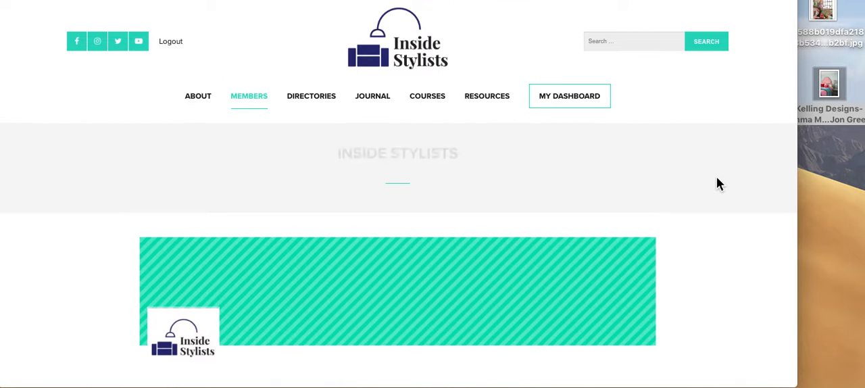
pyautogui.scroll(-4, 629, 319)
pyautogui.scroll(-2, 633, 321)
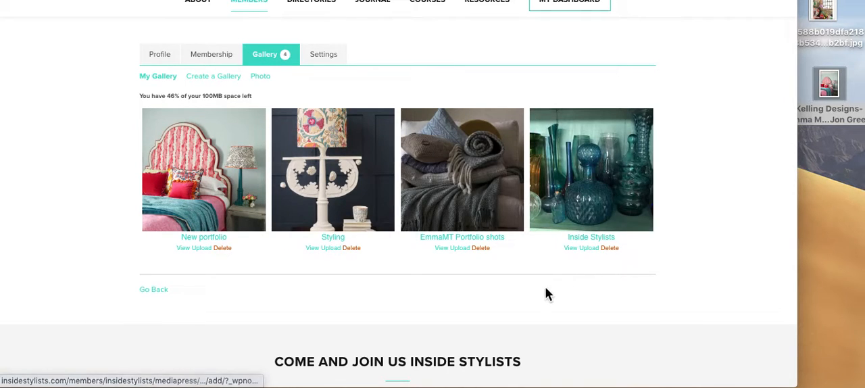
pyautogui.click(222, 248)
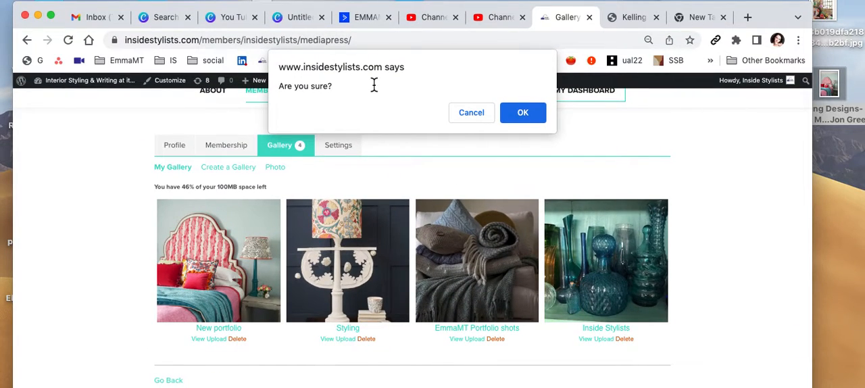
pyautogui.click(530, 113)
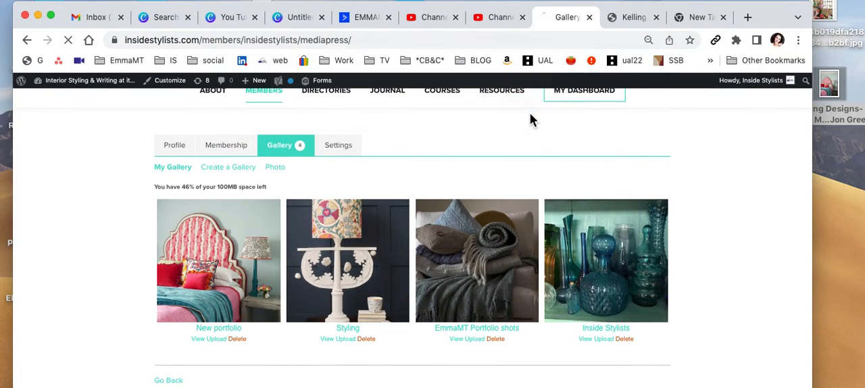
pyautogui.moveTo(781, 24); pyautogui.dragTo(776, 0)
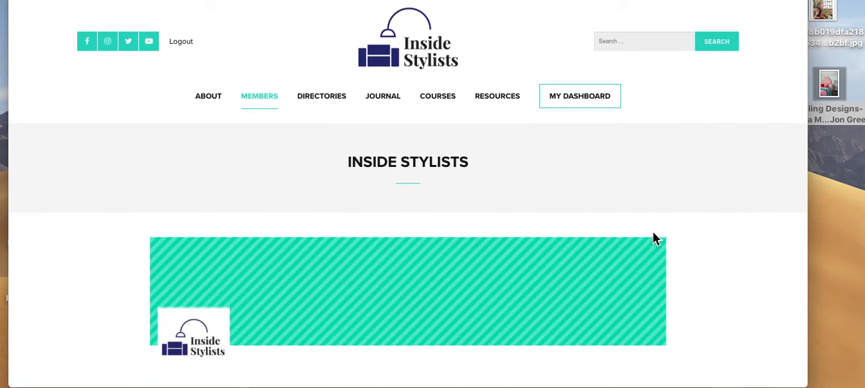
# Step: Open the Styling gallery and delete the garden-tools photo from it
pyautogui.scroll(-5, 653, 232)
pyautogui.scroll(-4, 653, 232)
pyautogui.scroll(3, 653, 237)
pyautogui.scroll(-5, 398, 243)
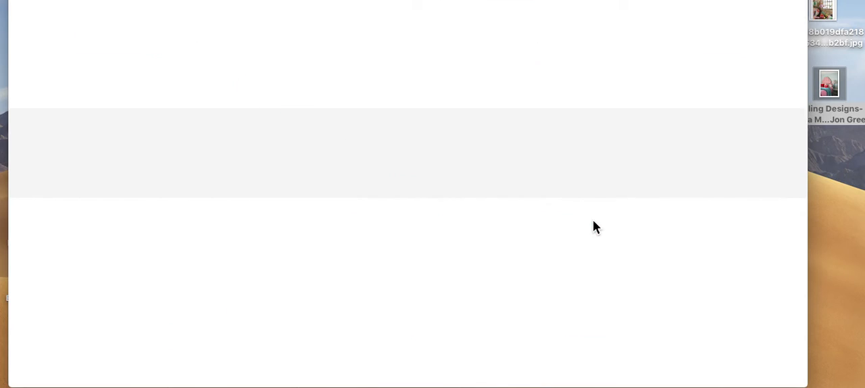
pyautogui.scroll(-1, 646, 279)
pyautogui.scroll(-5, 644, 281)
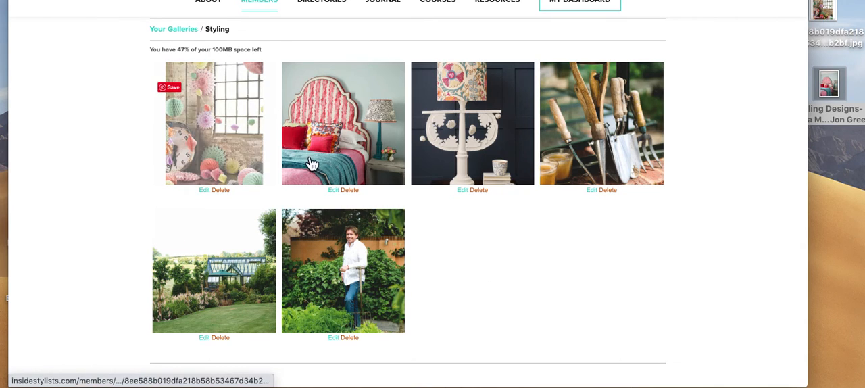
pyautogui.click(611, 191)
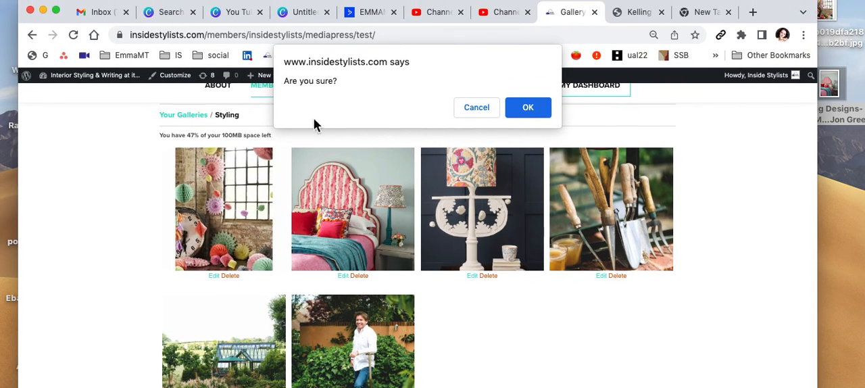
pyautogui.click(530, 109)
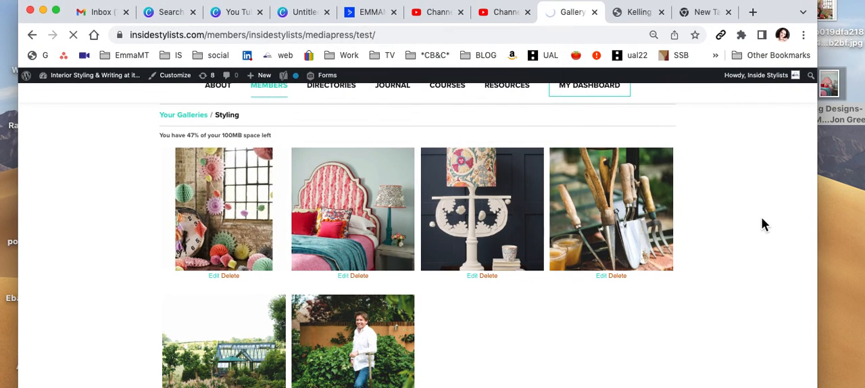